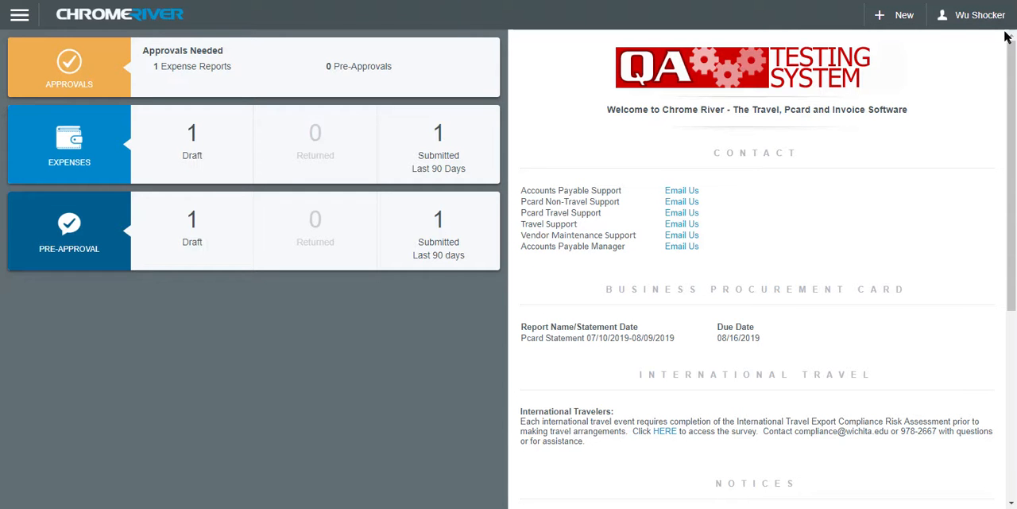
Create a new pre-approval report named "Mascot Conference 8/25/19-8/30/19".
{"action": "left_click", "coordinate": [913, 29]}
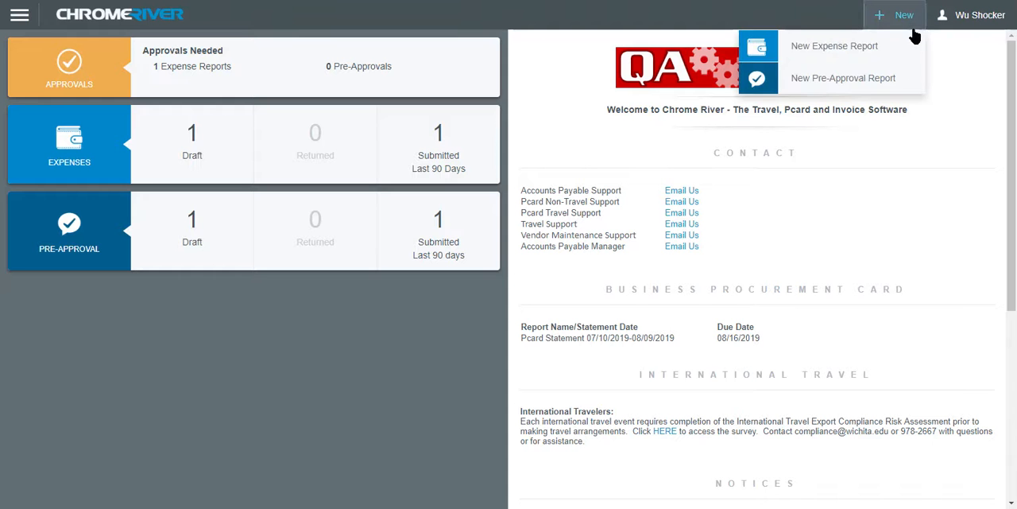
{"action": "left_click", "coordinate": [906, 79]}
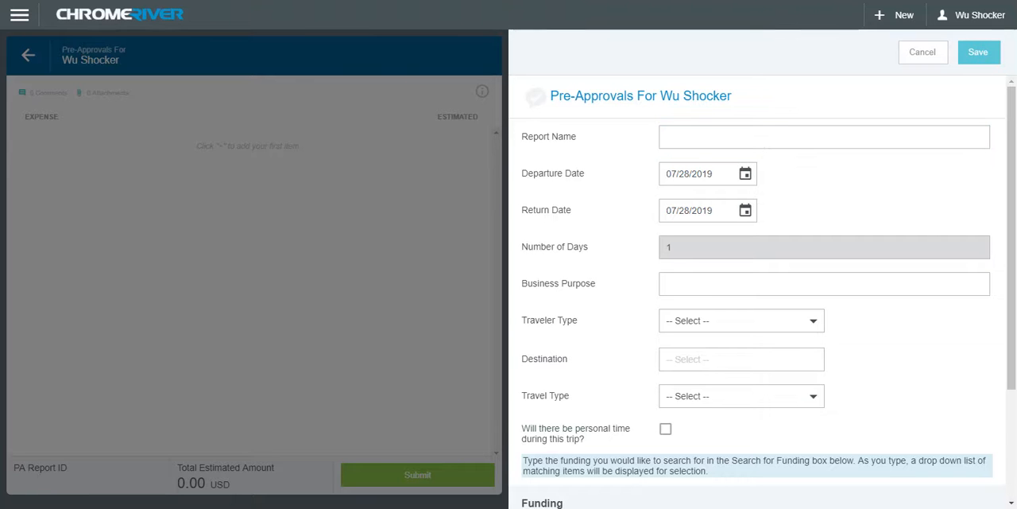
{"action": "left_click", "coordinate": [766, 142]}
{"action": "type", "text": "Mascot Conference 8/25/19-8/30/19"}
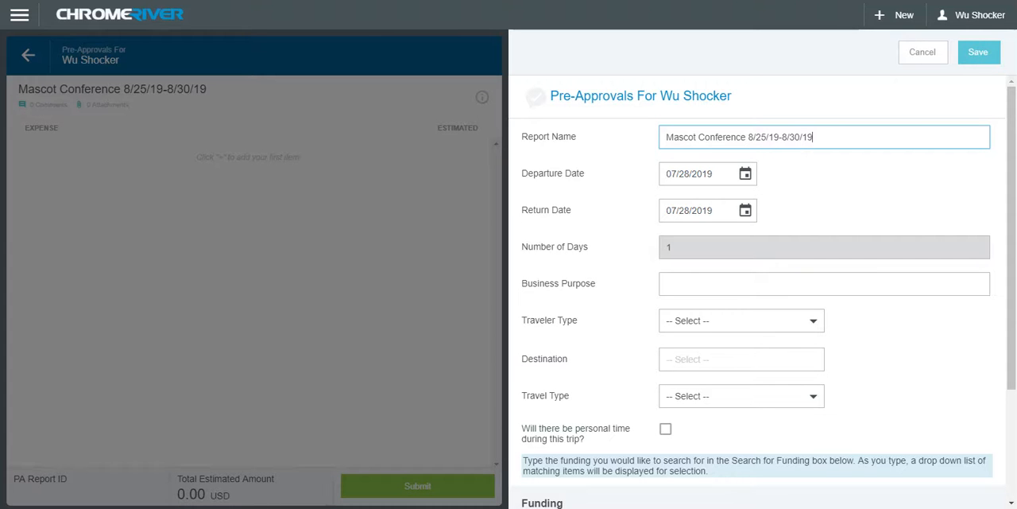
Set the report's departure date to 08/25/2019 and its return date to 08/30/2019.
{"action": "left_click", "coordinate": [745, 174]}
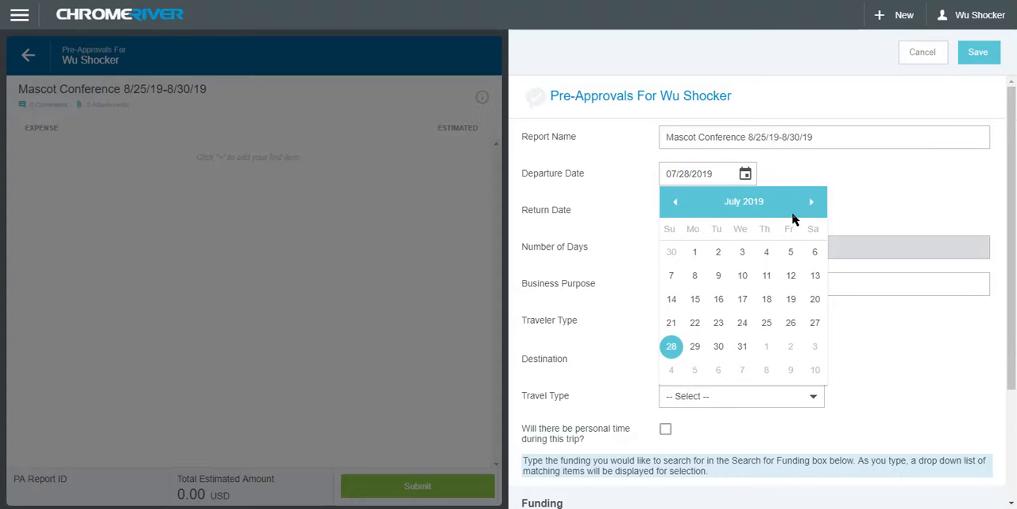
{"action": "left_click", "coordinate": [812, 204]}
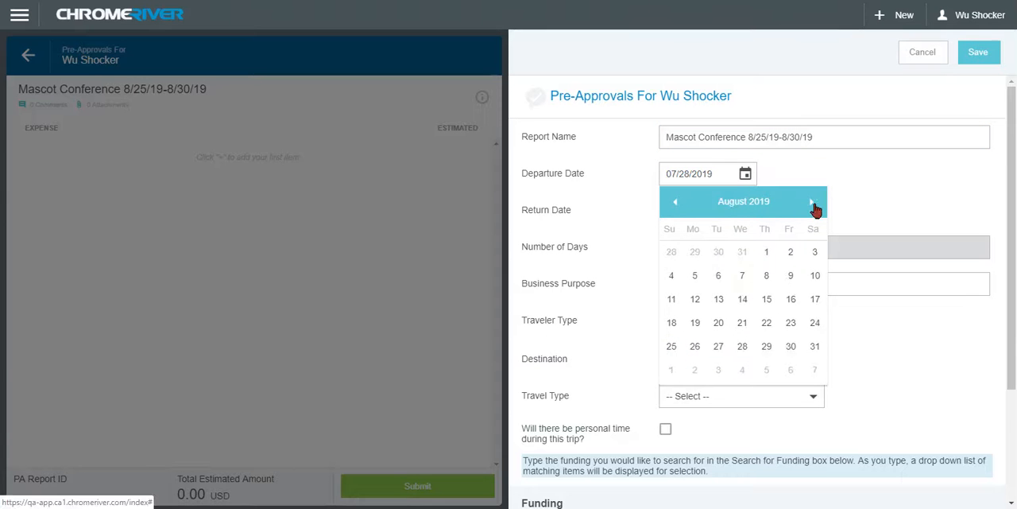
{"action": "left_click", "coordinate": [672, 347]}
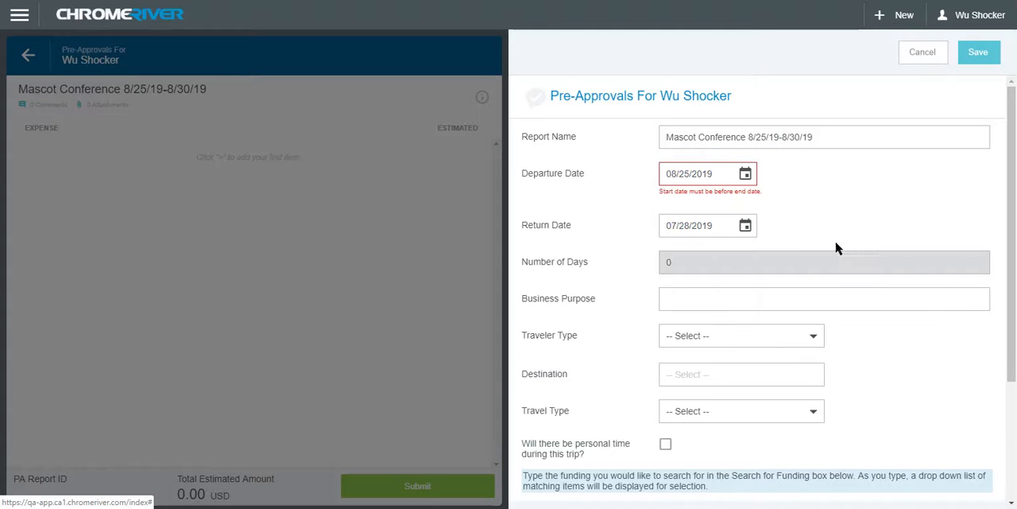
{"action": "left_click", "coordinate": [747, 228]}
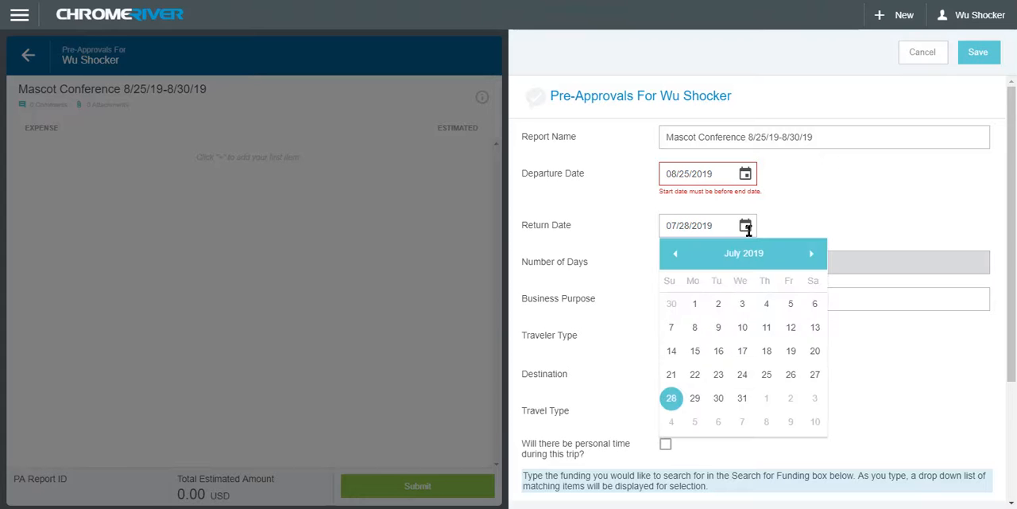
{"action": "left_click", "coordinate": [811, 254]}
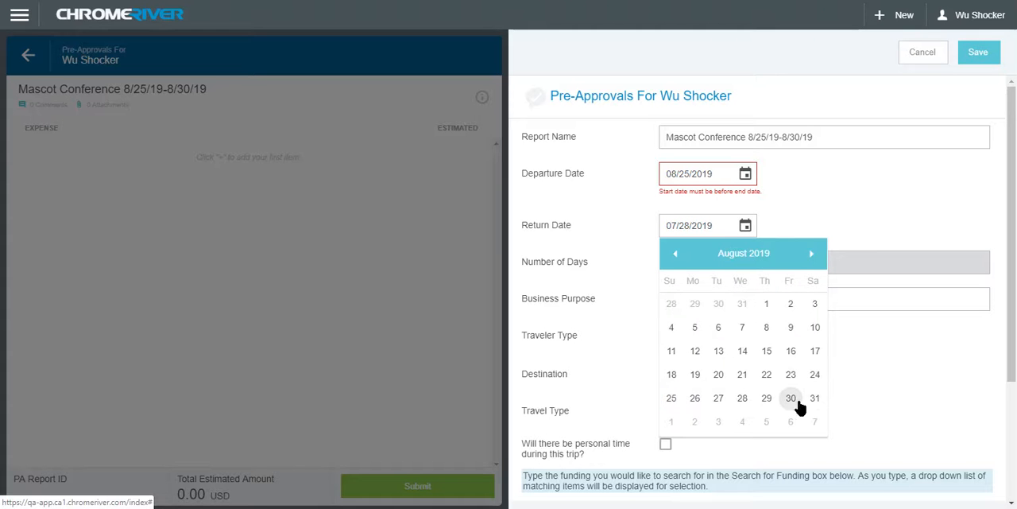
{"action": "left_click", "coordinate": [790, 398]}
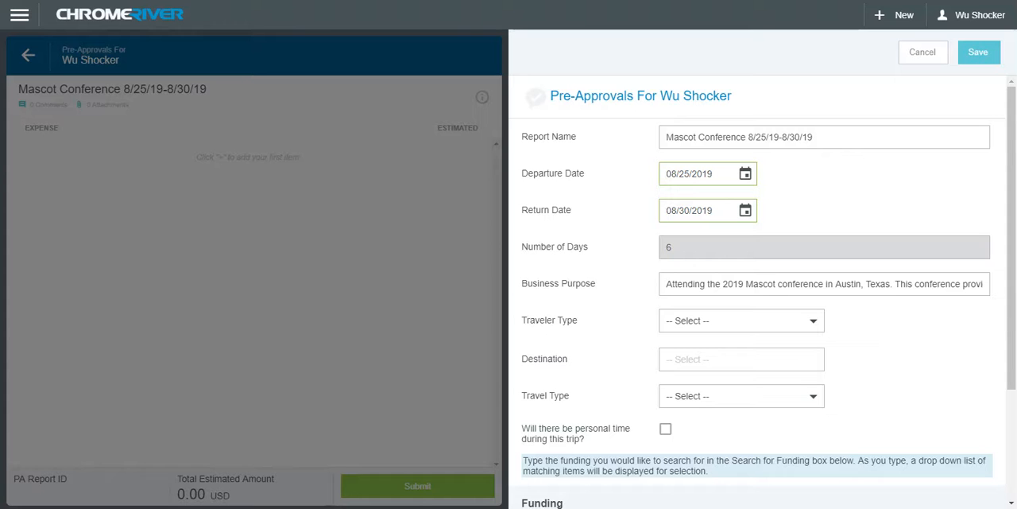
Set the traveler type to Employee and the destination to United States / Texas / Austin.
{"action": "left_click", "coordinate": [816, 325]}
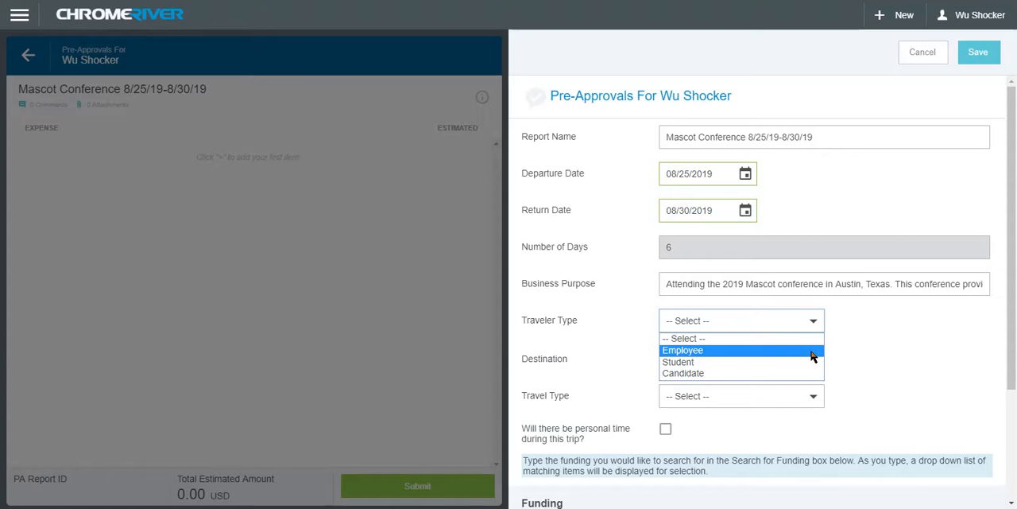
{"action": "left_click", "coordinate": [812, 351]}
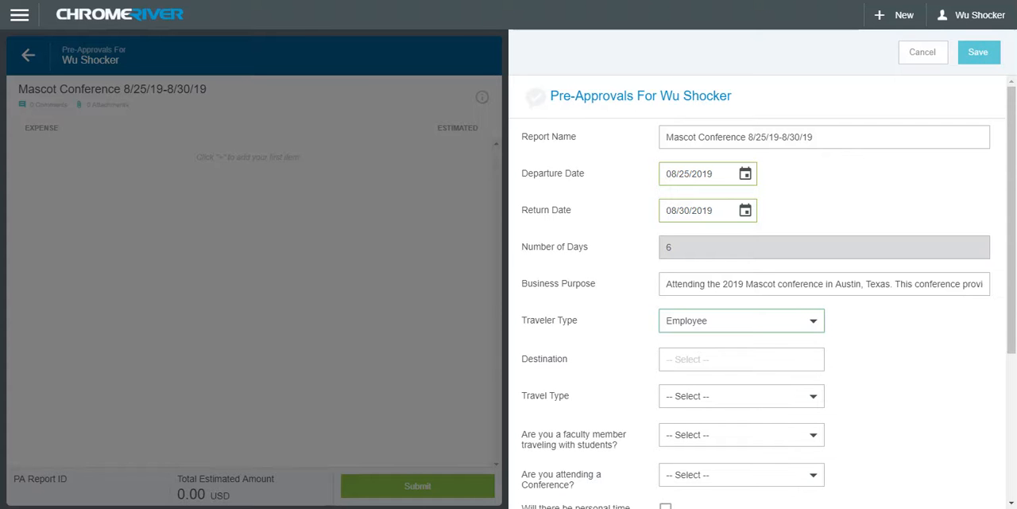
{"action": "left_click", "coordinate": [680, 360]}
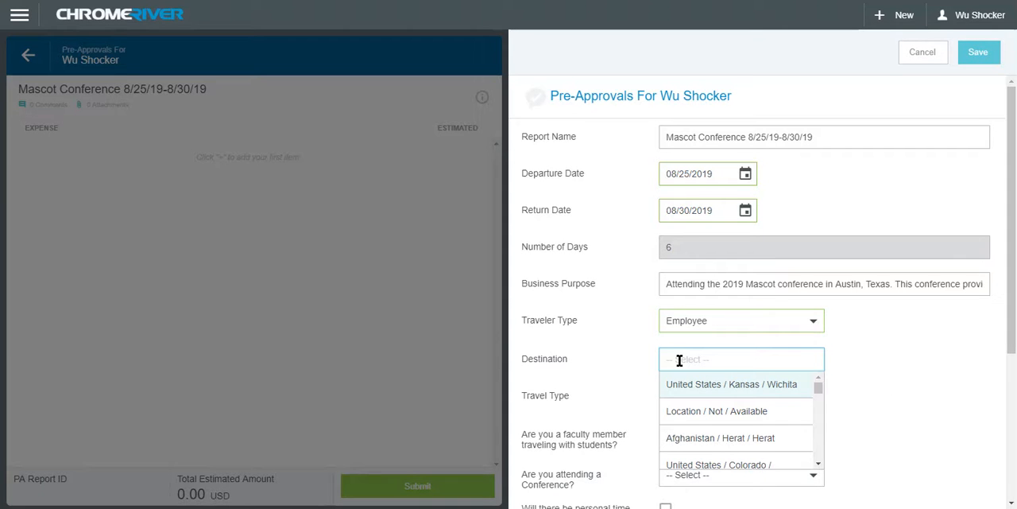
{"action": "type", "text": "Austin"}
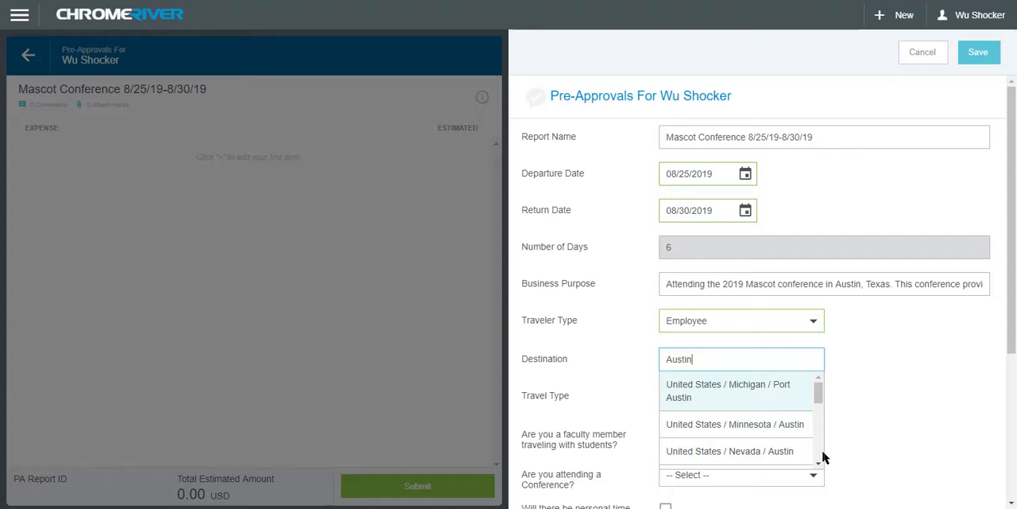
{"action": "type", "text": "Texas"}
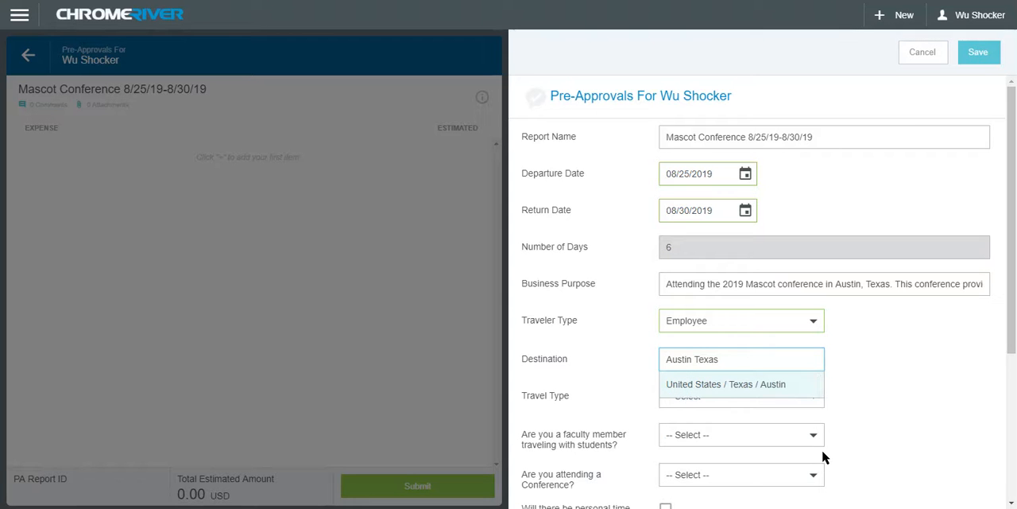
{"action": "left_click", "coordinate": [806, 389]}
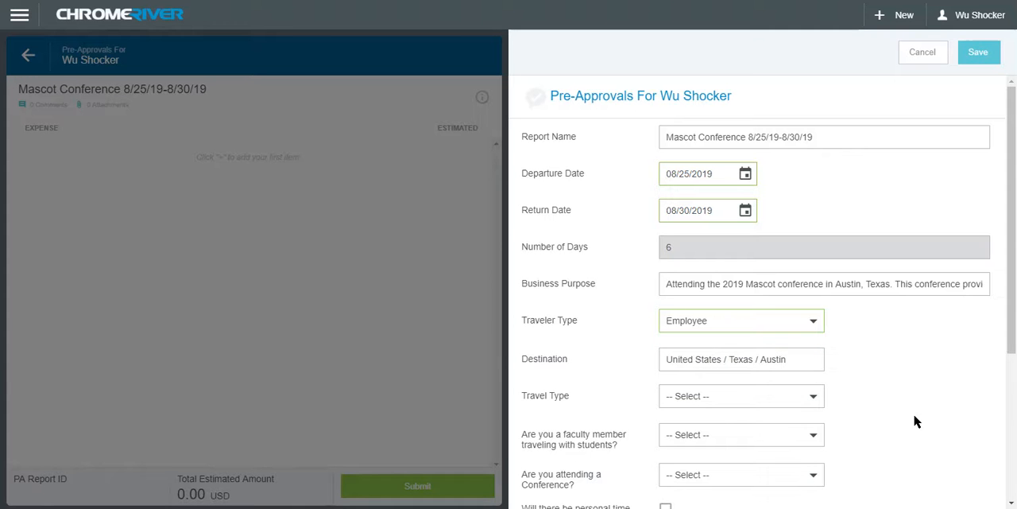
Set the travel type to Out of State, with No for faculty traveling with students and Yes for attending a conference.
{"action": "left_click", "coordinate": [815, 401]}
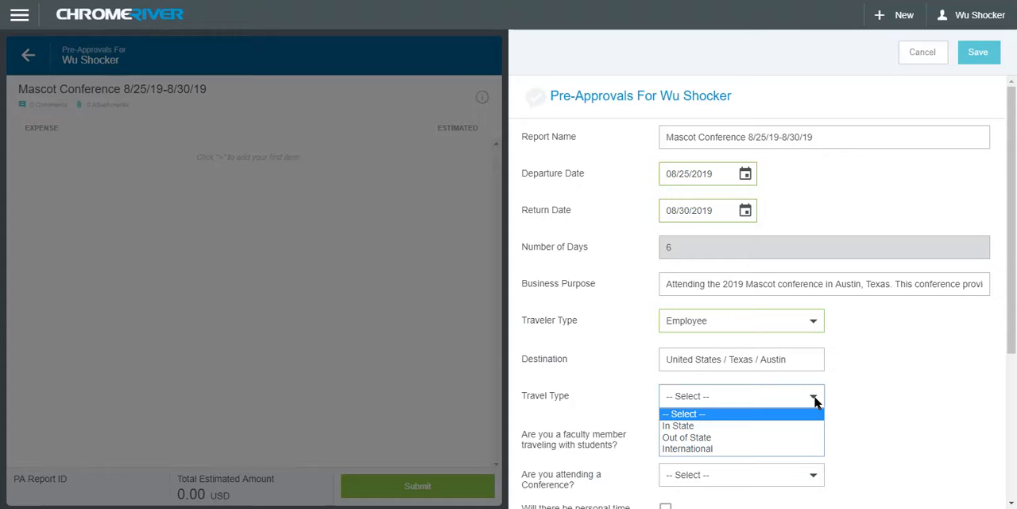
{"action": "left_click", "coordinate": [812, 439]}
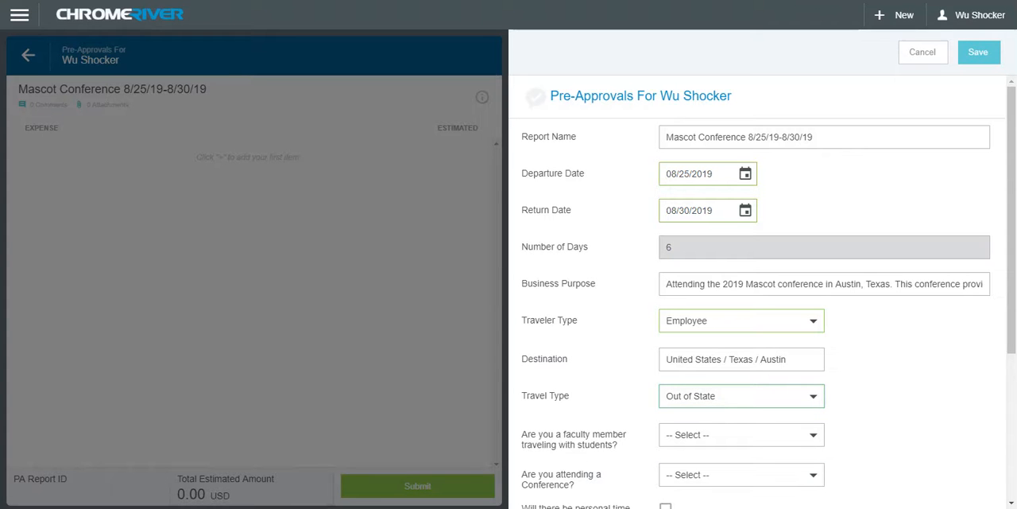
{"action": "left_click_drag", "start_coordinate": [1012, 358], "coordinate": [1010, 474]}
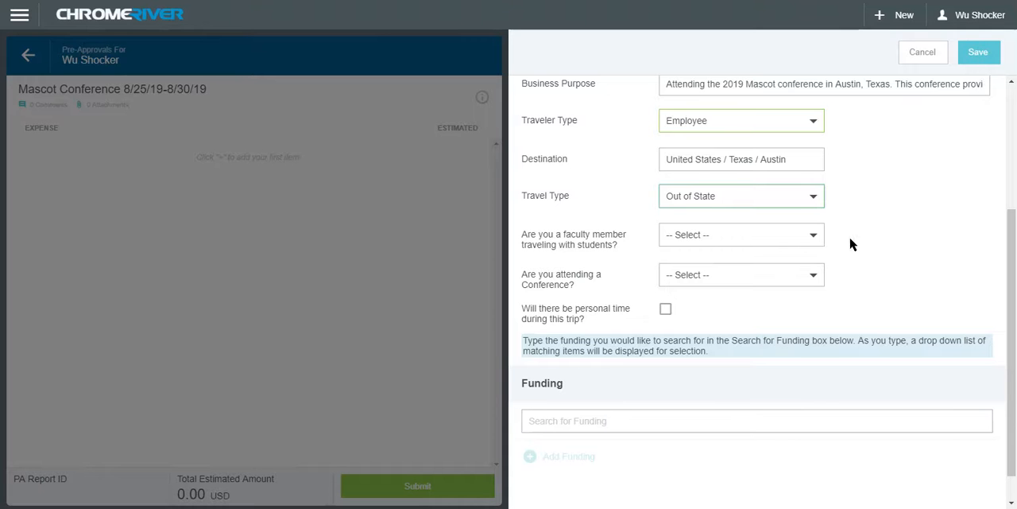
{"action": "left_click", "coordinate": [813, 237]}
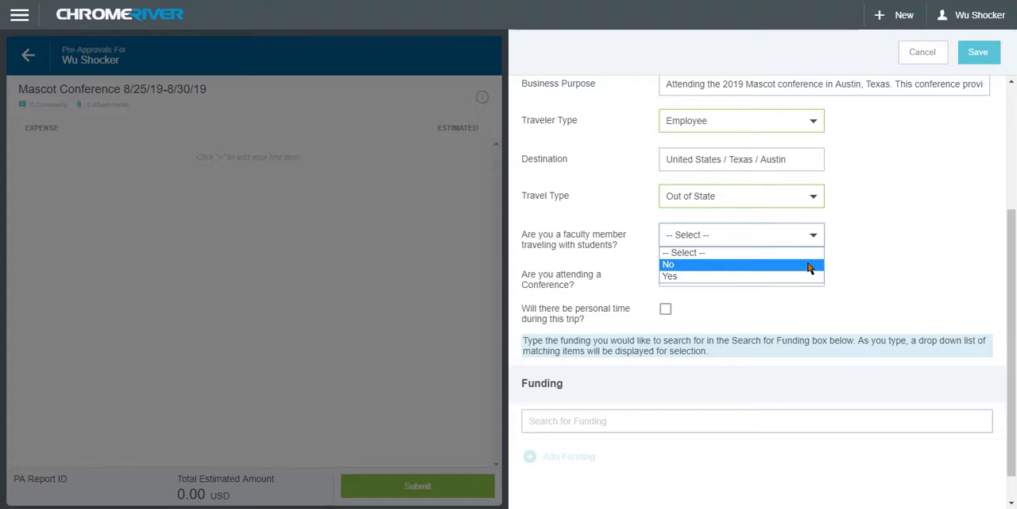
{"action": "left_click", "coordinate": [809, 266]}
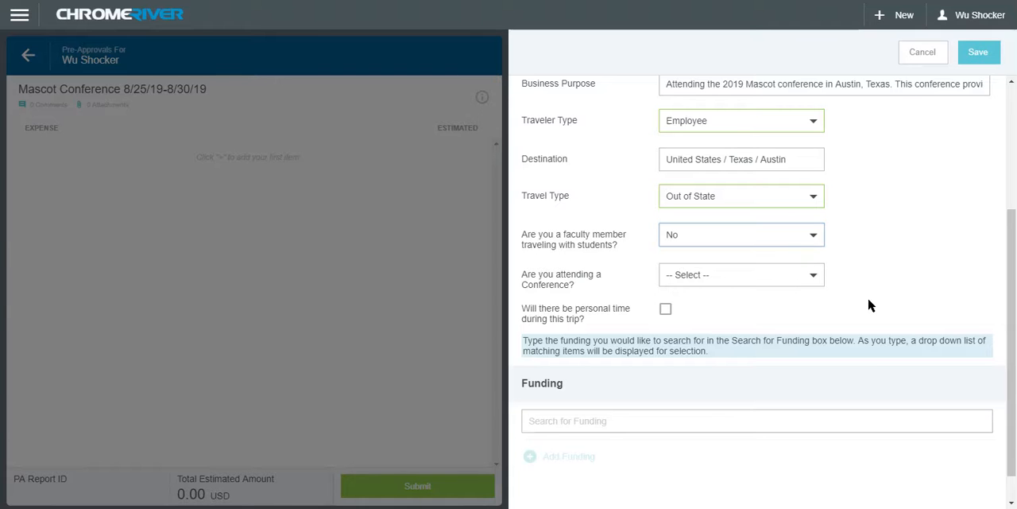
{"action": "left_click", "coordinate": [812, 276]}
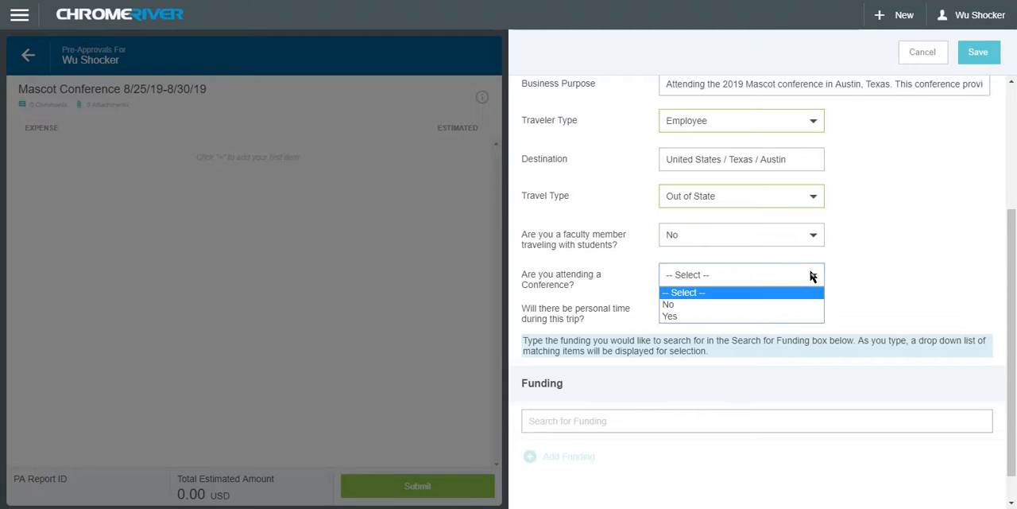
{"action": "left_click", "coordinate": [815, 316]}
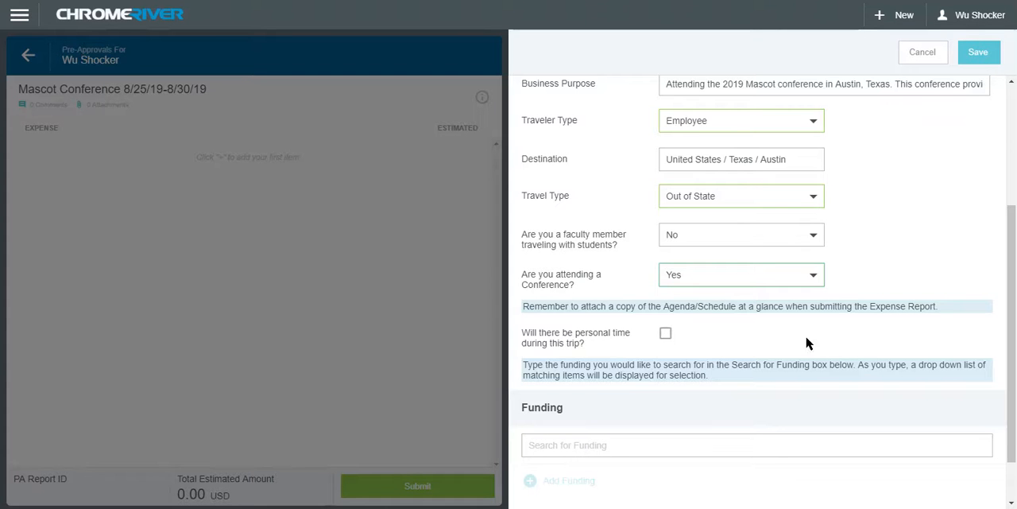
{"action": "left_click", "coordinate": [666, 334]}
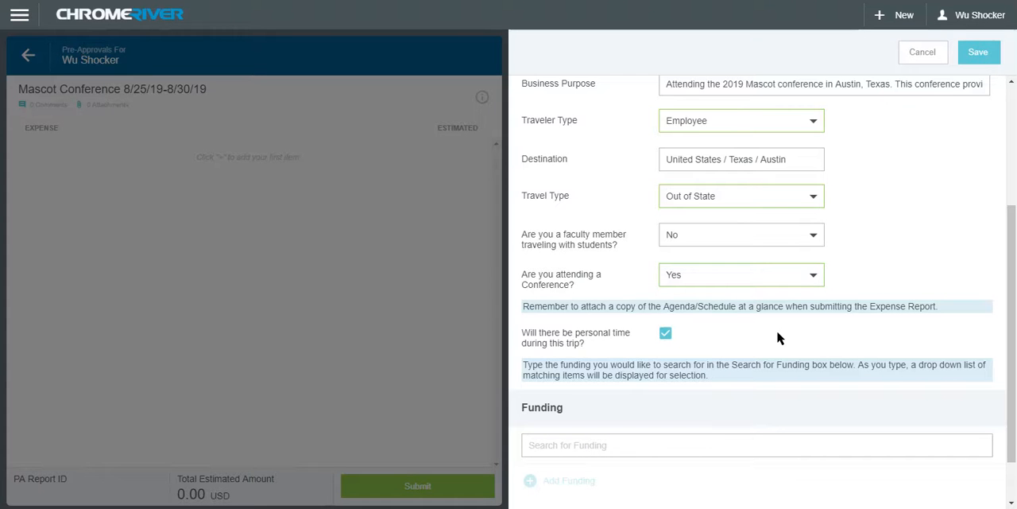
{"action": "left_click", "coordinate": [666, 335]}
Fund the report from RU Controller's Office, Financial Operations, found by searching 1015, with 0000-Pre-Approval, and save it.
{"action": "scroll", "coordinate": [835, 337], "scroll_direction": "down", "scroll_amount": 1}
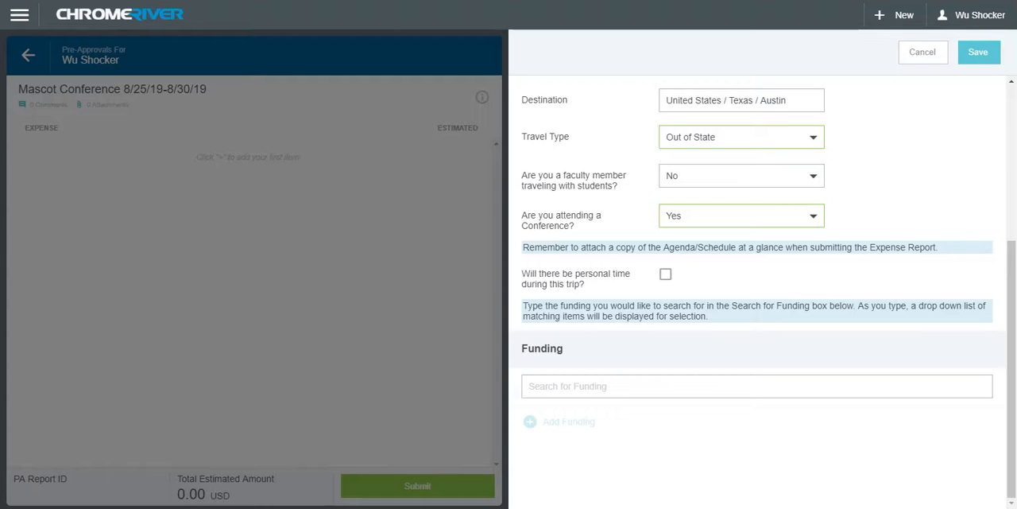
{"action": "left_click", "coordinate": [577, 384]}
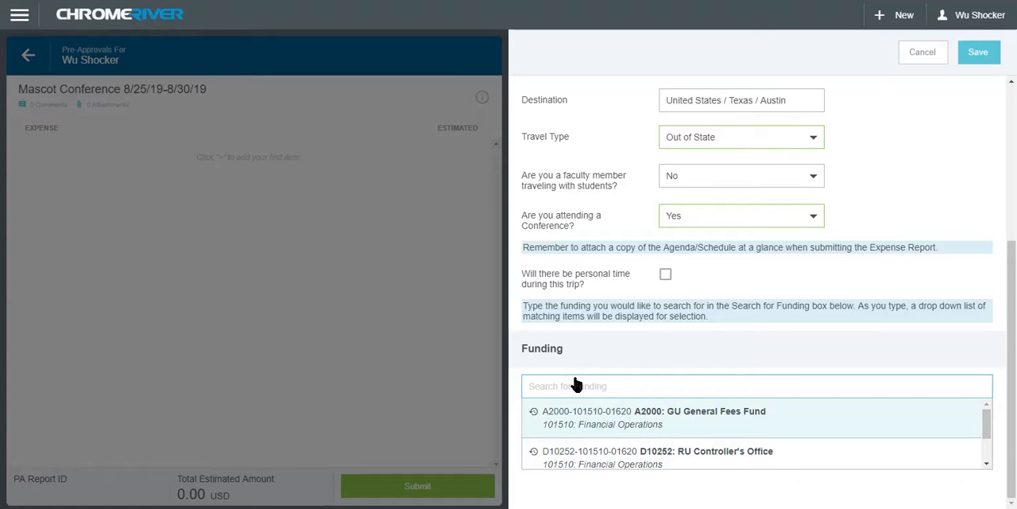
{"action": "type", "text": "101510"}
{"action": "left_click", "coordinate": [672, 456]}
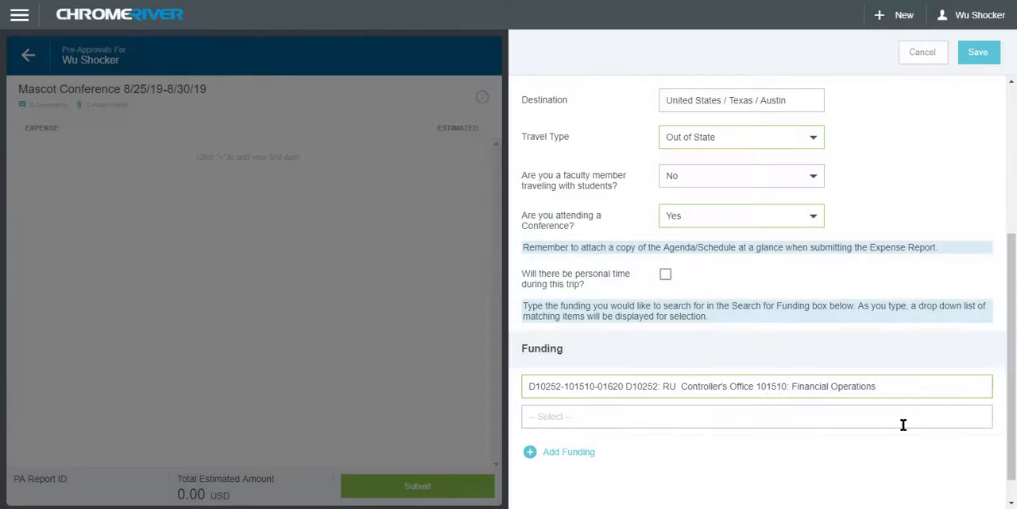
{"action": "left_click", "coordinate": [651, 419]}
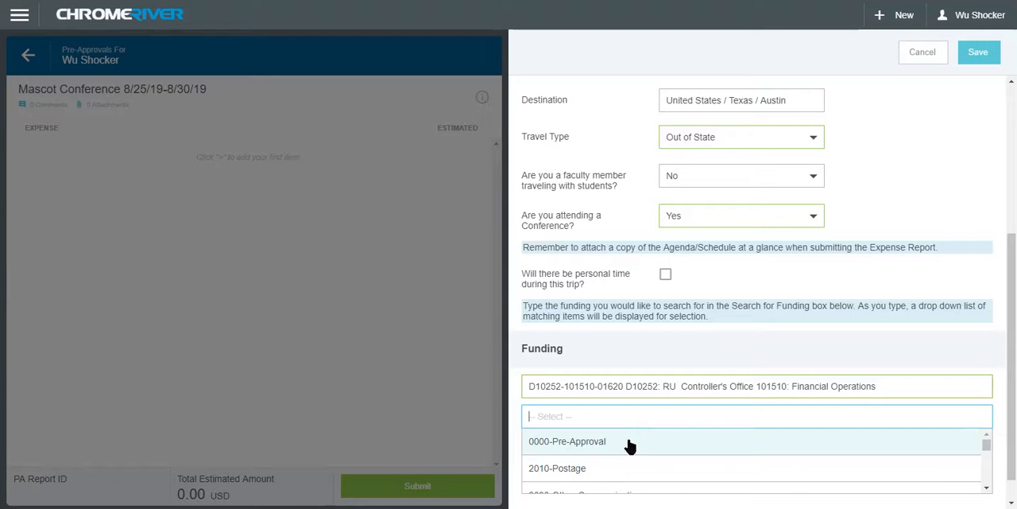
{"action": "left_click", "coordinate": [630, 443]}
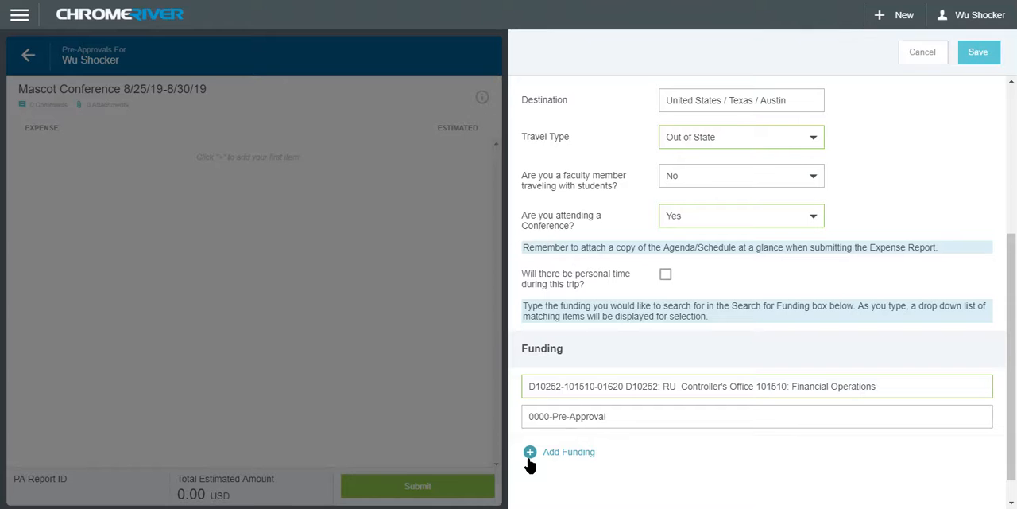
{"action": "left_click", "coordinate": [979, 58]}
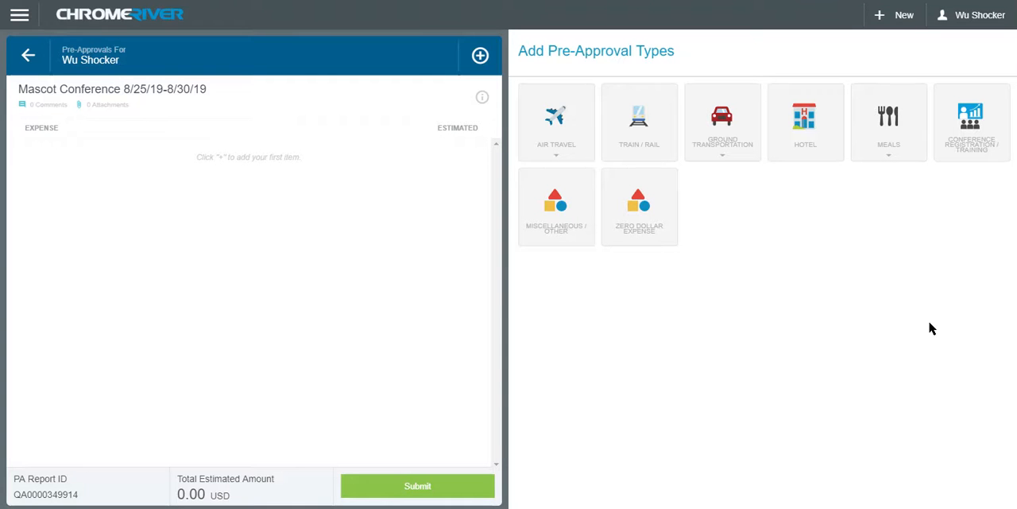
Start an Airfare item for the report from the air travel pre-approval types.
{"action": "left_click", "coordinate": [754, 155]}
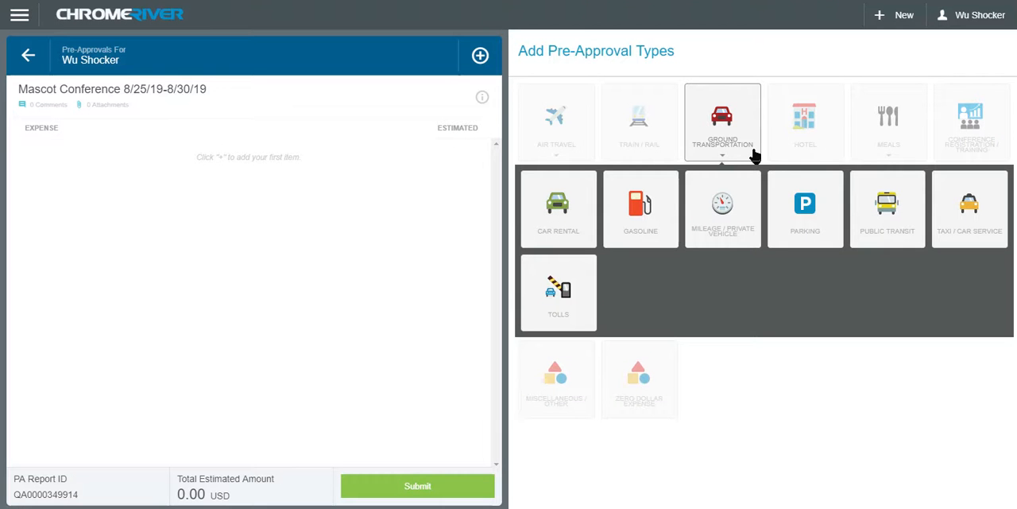
{"action": "left_click", "coordinate": [752, 154]}
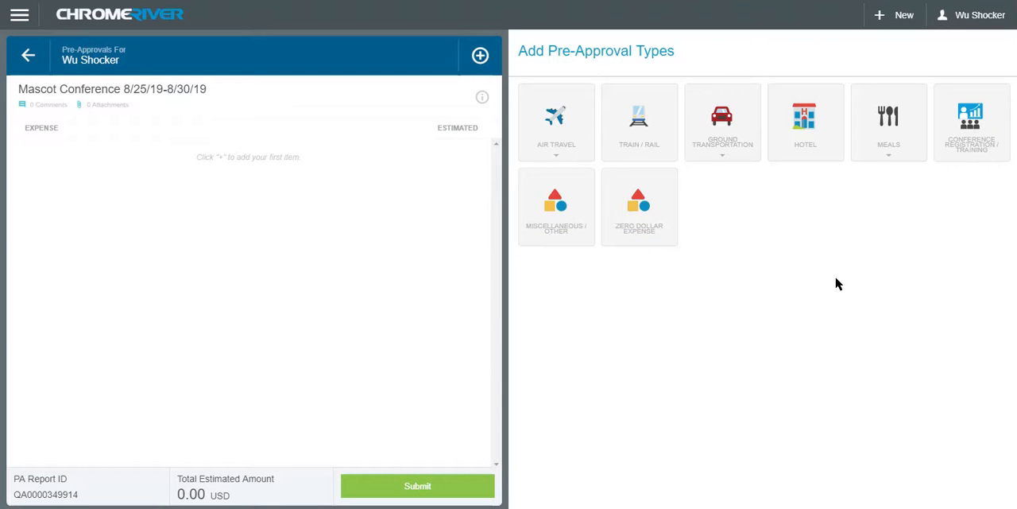
{"action": "left_click", "coordinate": [569, 151]}
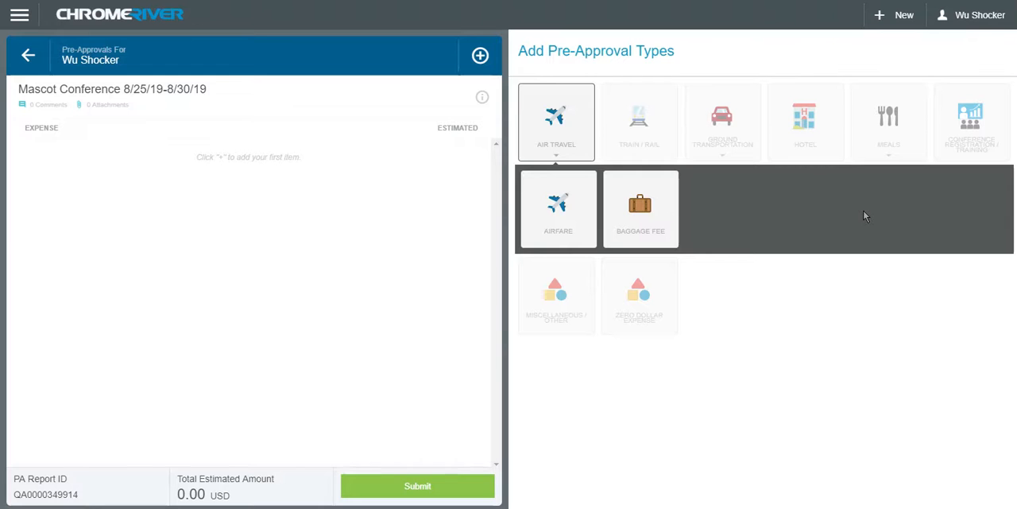
{"action": "left_click", "coordinate": [578, 232]}
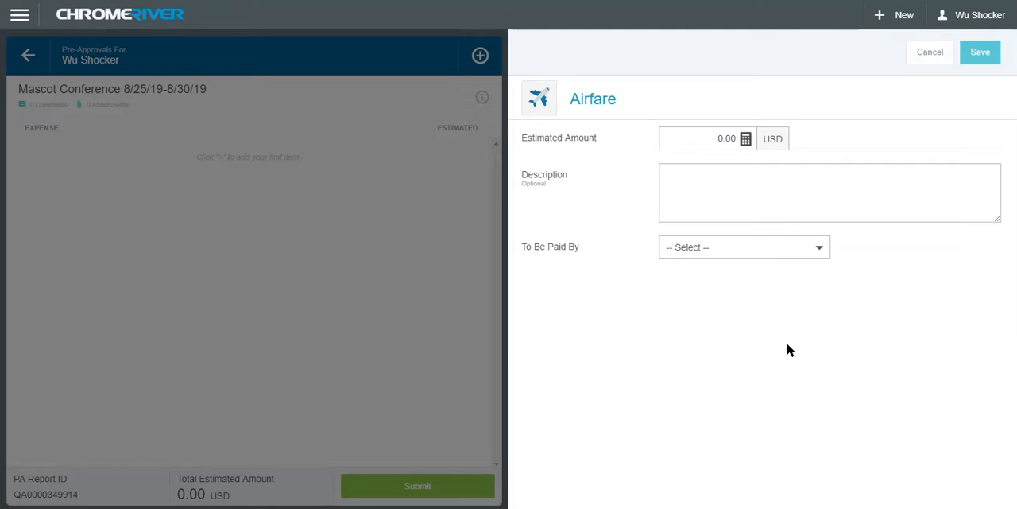
Set the airfare's estimated amount to 750.00 USD, to be paid by Personal Funds with no description, and save the item.
{"action": "left_click", "coordinate": [732, 144]}
{"action": "type", "text": "750"}
{"action": "left_click", "coordinate": [782, 297]}
{"action": "left_click", "coordinate": [791, 173]}
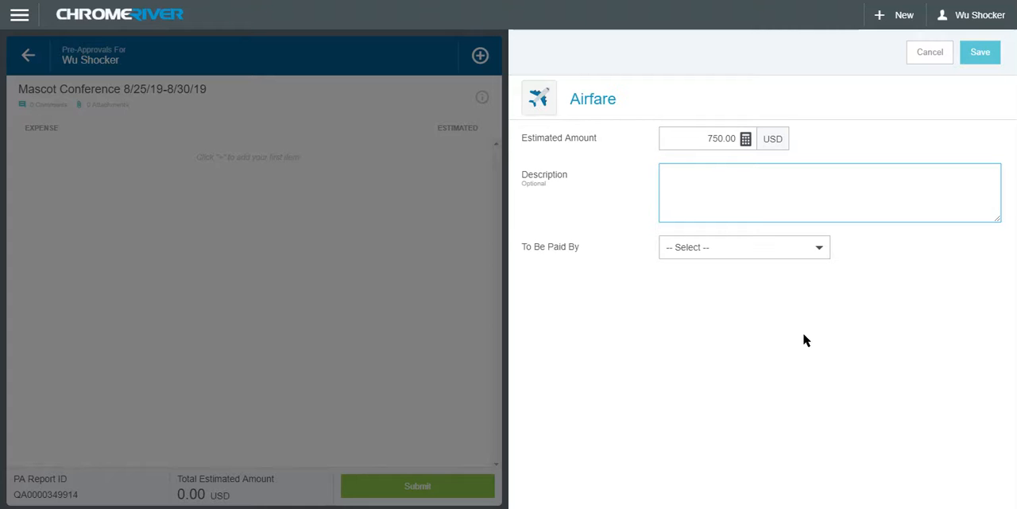
{"action": "left_click", "coordinate": [821, 251]}
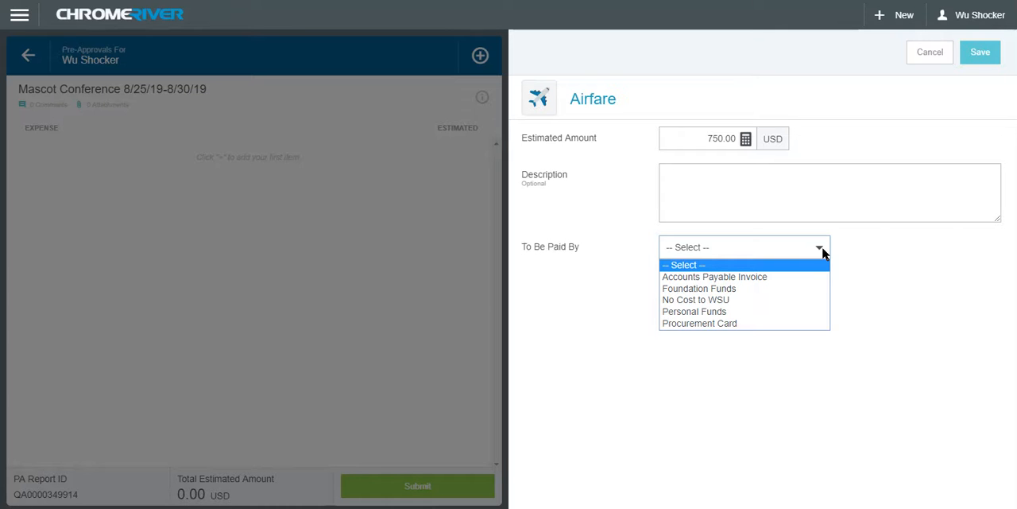
{"action": "left_click", "coordinate": [818, 315]}
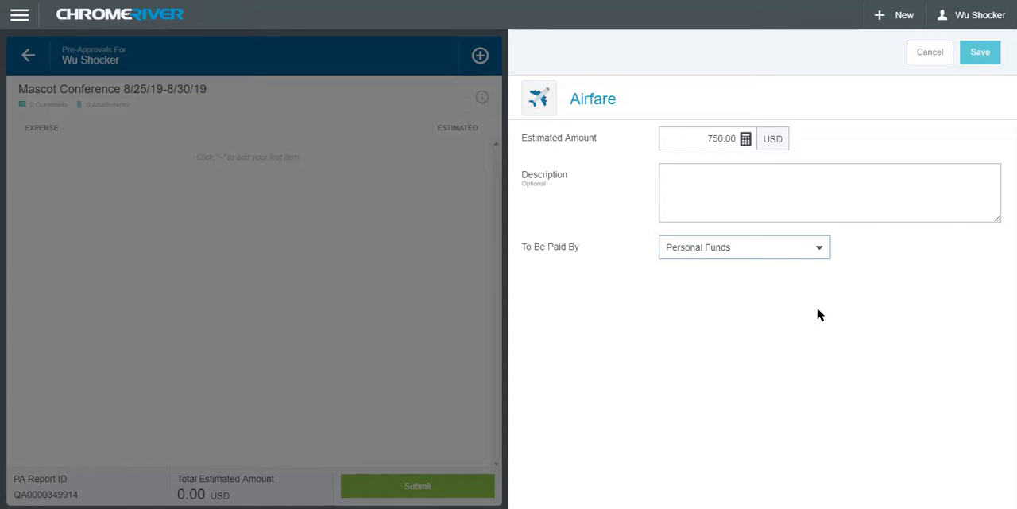
{"action": "left_click", "coordinate": [982, 55]}
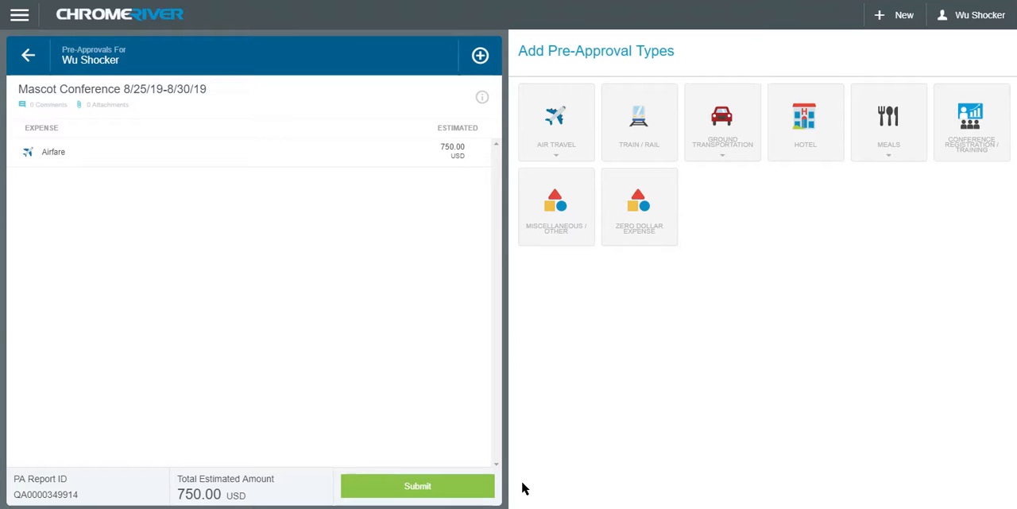
Review the Mascot Conference pre-approval summary, then certify and submit the report.
{"action": "left_click", "coordinate": [461, 484]}
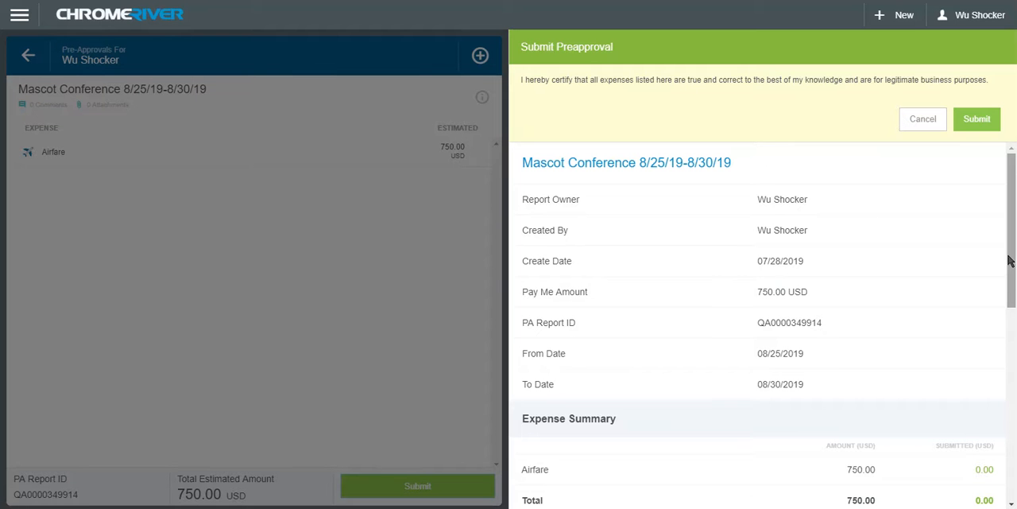
{"action": "left_click_drag", "start_coordinate": [1011, 259], "coordinate": [1004, 432]}
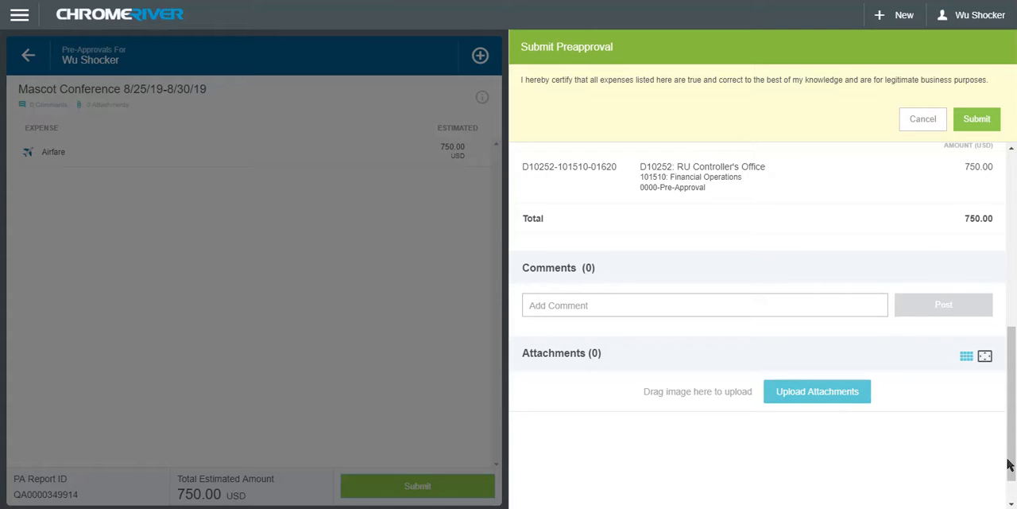
{"action": "left_click_drag", "start_coordinate": [1011, 465], "coordinate": [1014, 263]}
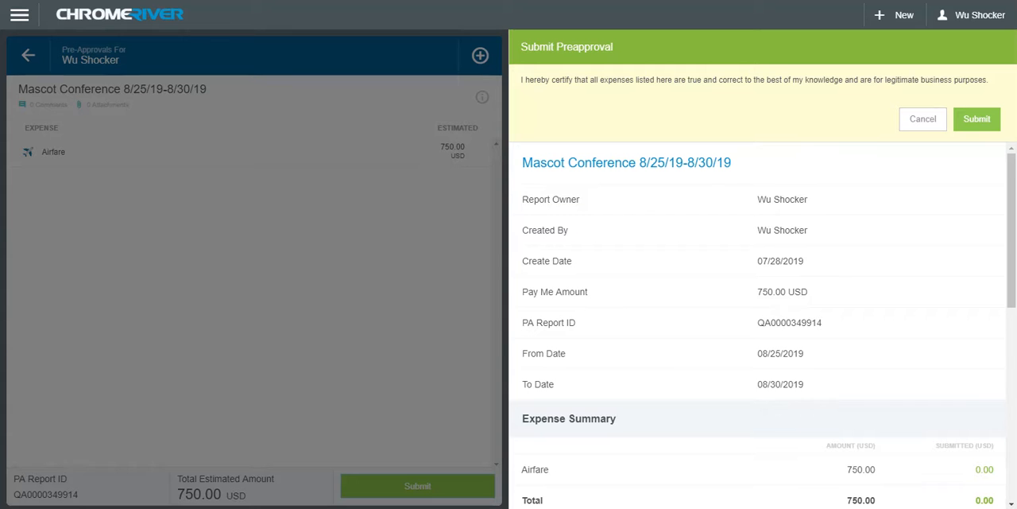
{"action": "left_click", "coordinate": [980, 121]}
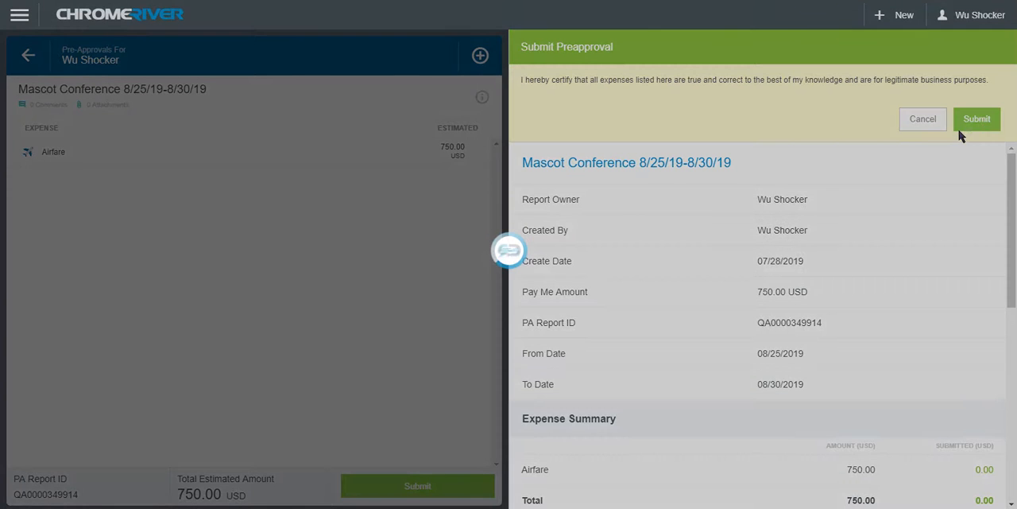